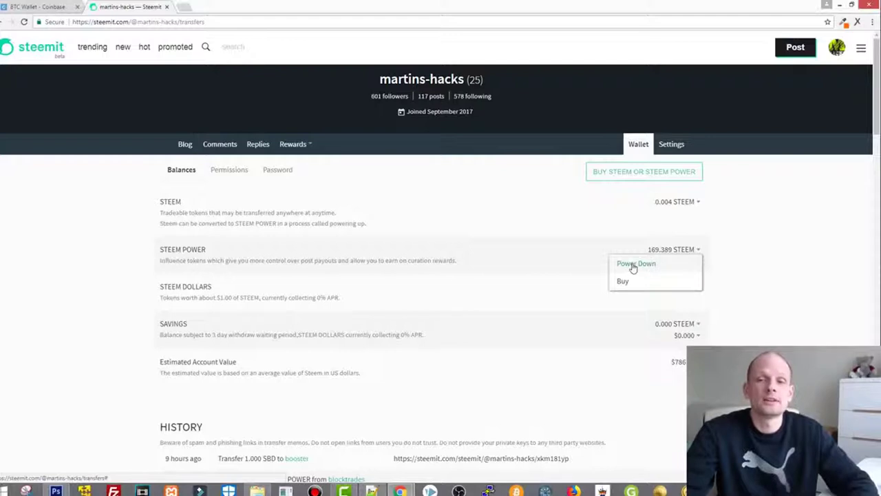
left_click(655, 252)
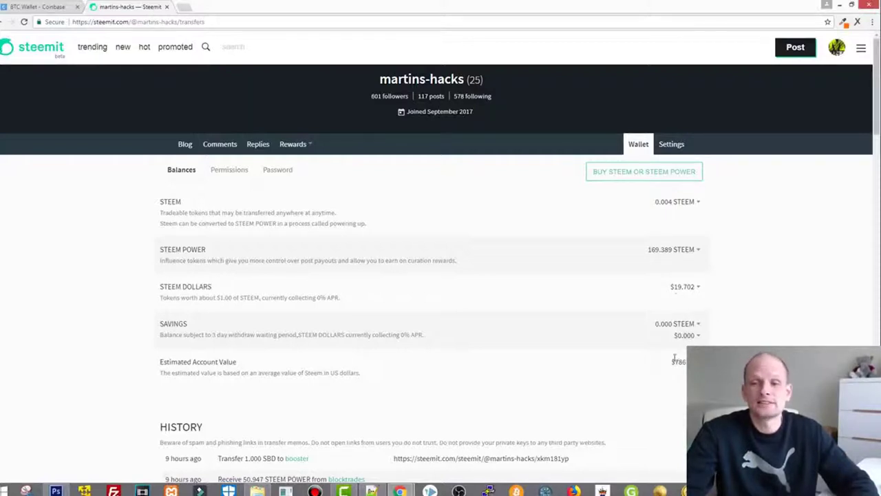
left_click_drag(672, 361, 687, 362)
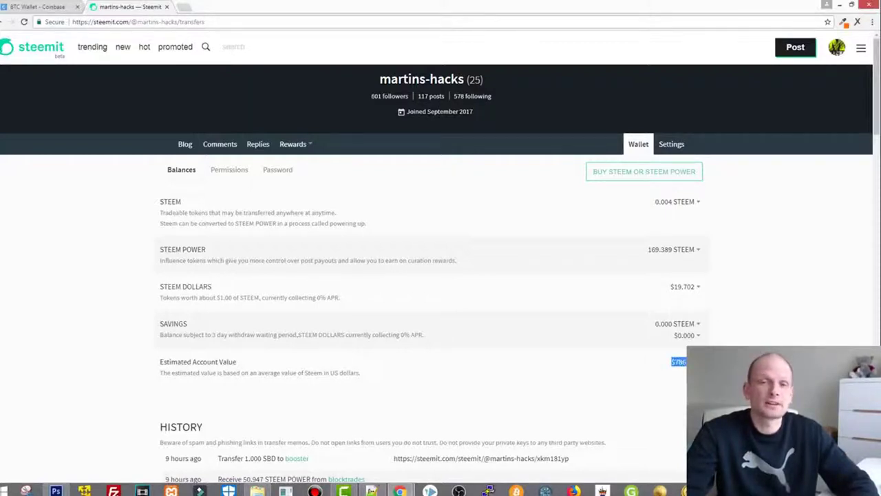
left_click(694, 255)
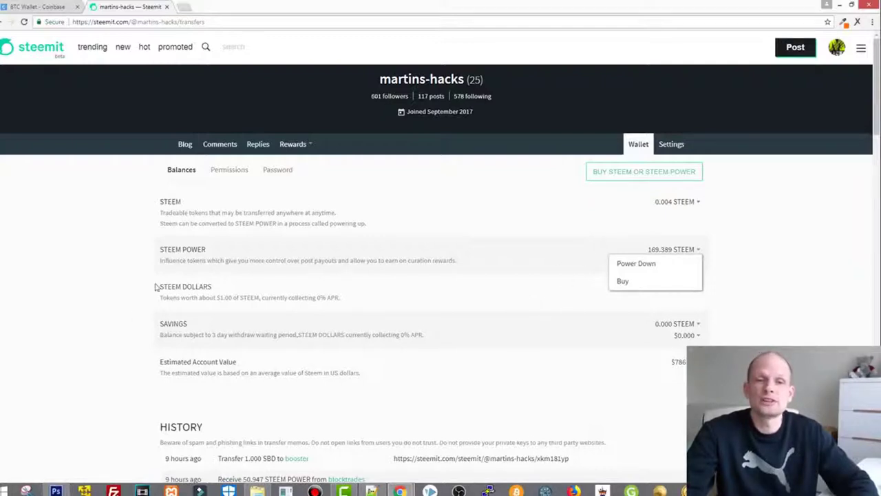
left_click_drag(156, 288, 209, 285)
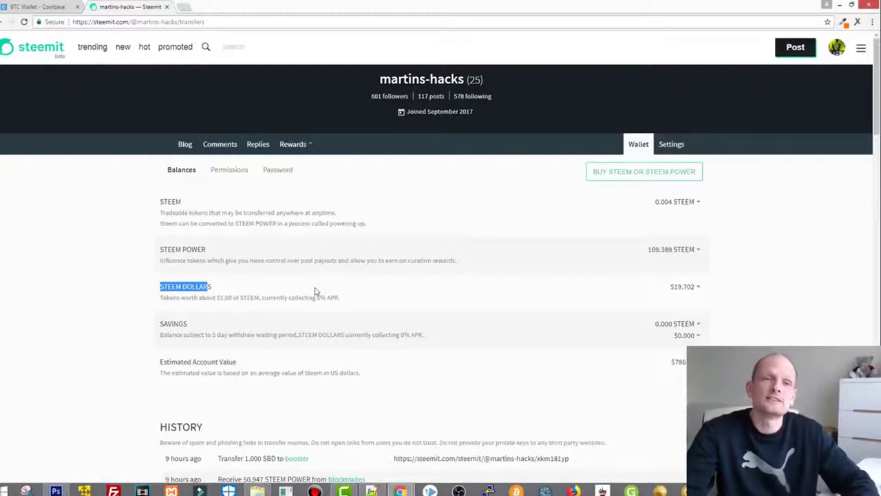
left_click(29, 9)
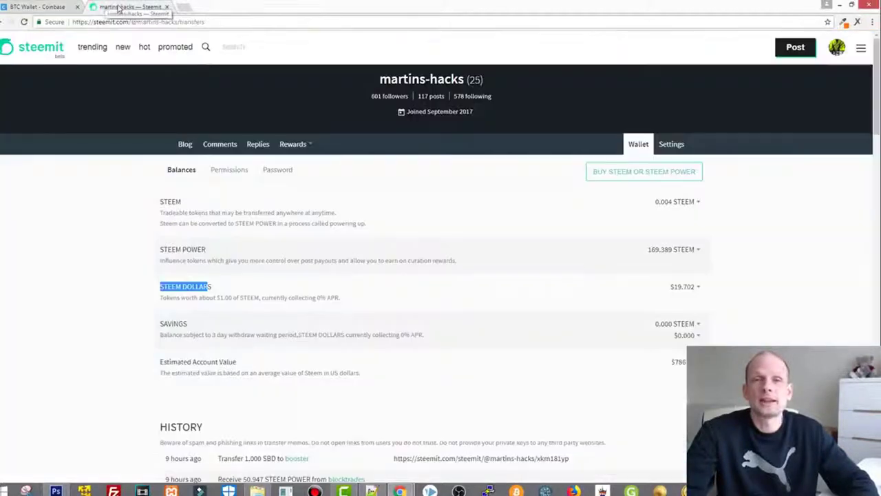
left_click(118, 7)
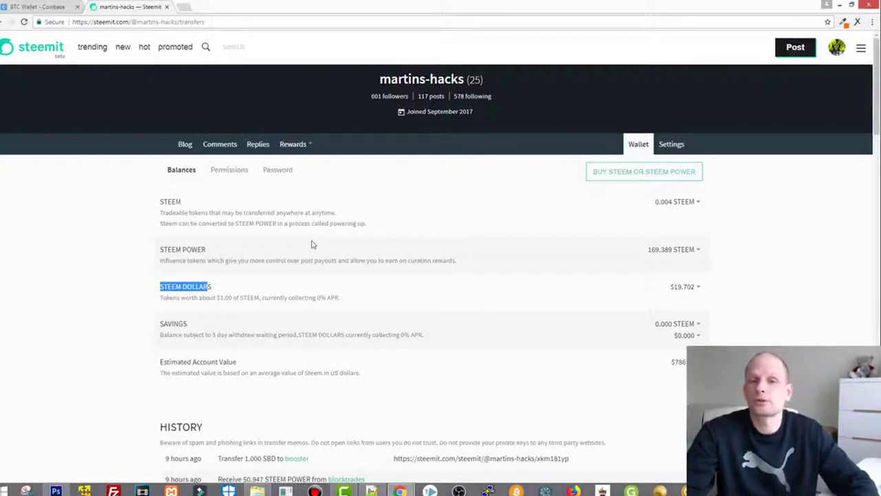
left_click(31, 7)
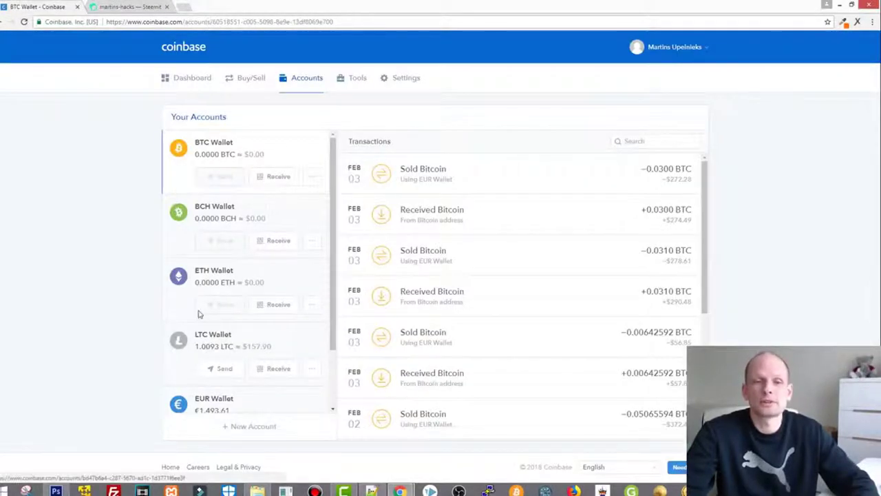
scroll(199, 313, "down", 1)
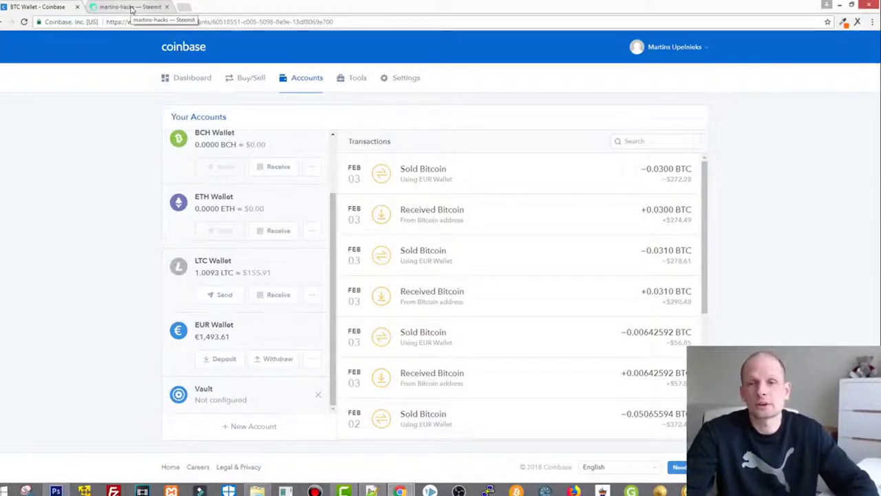
left_click(130, 8)
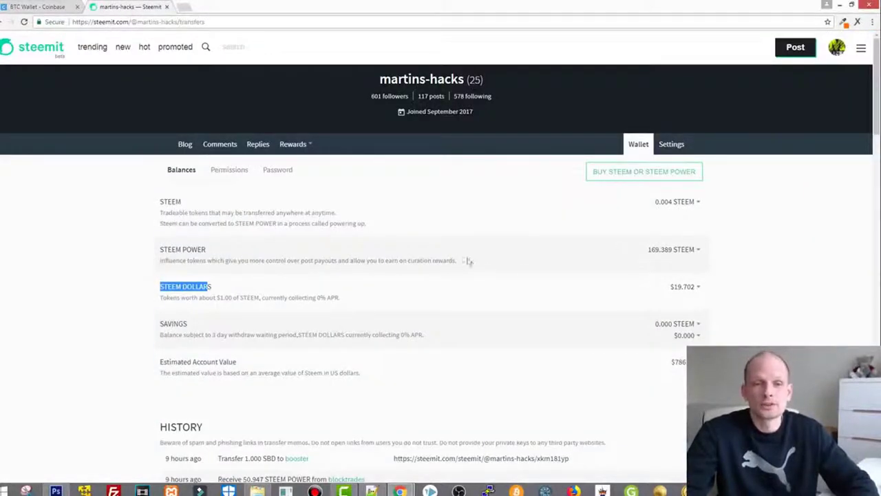
- Choose Buy from the Steem Power dropdown to open the BlockTrades purchase page
left_click_drag(161, 249, 215, 248)
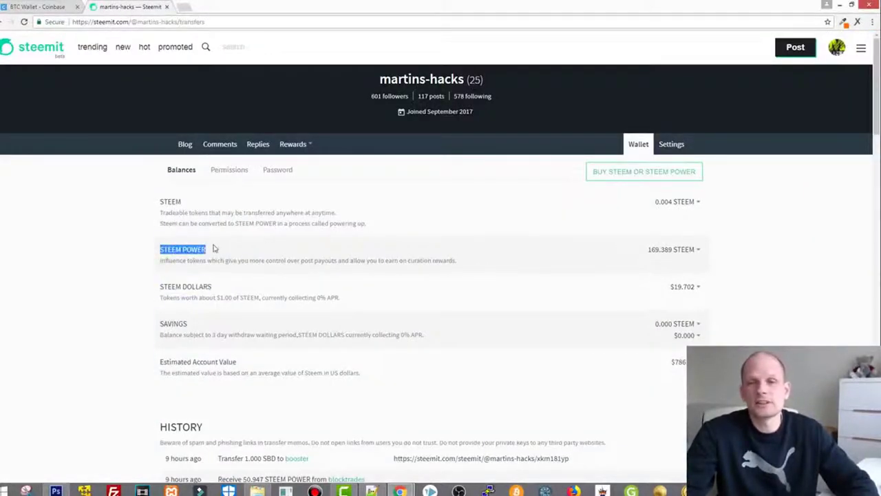
left_click(688, 250)
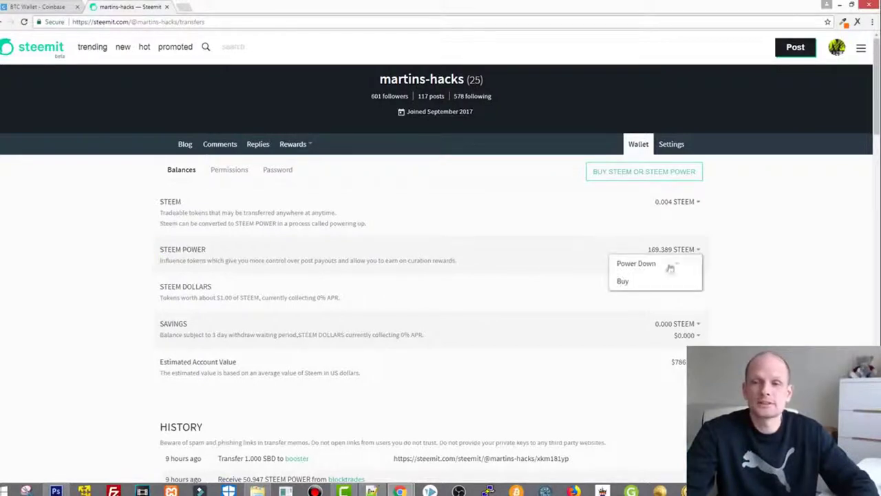
left_click(624, 282)
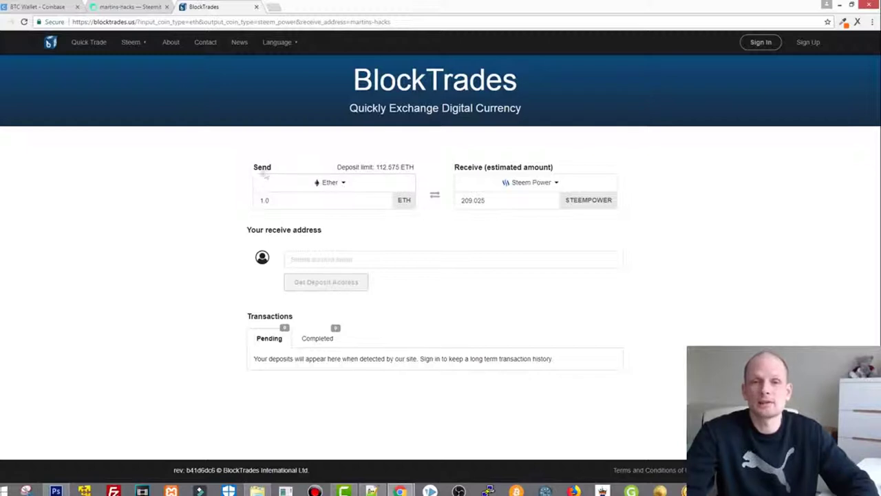
- Review the 1.0 ETH quote for 209.025 Steem Power and bring up the coin-to-send list
left_click_drag(267, 176, 243, 190)
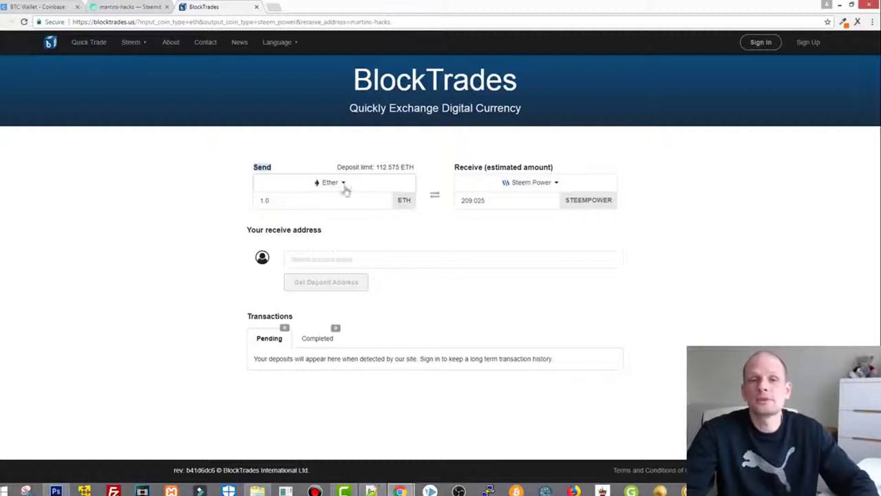
double_click(265, 200)
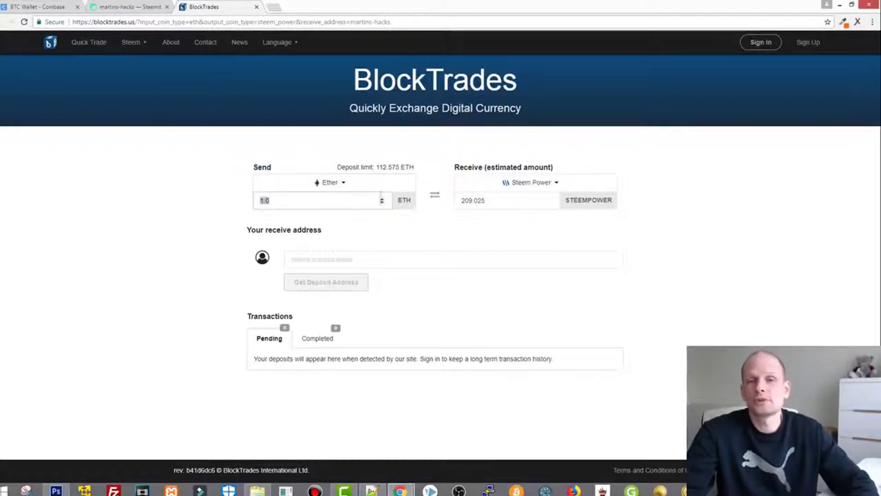
left_click_drag(462, 199, 481, 198)
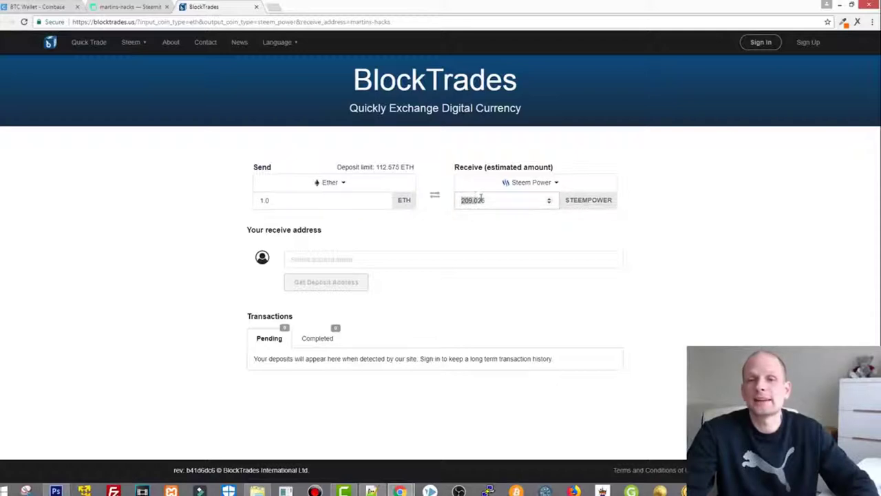
left_click(340, 185)
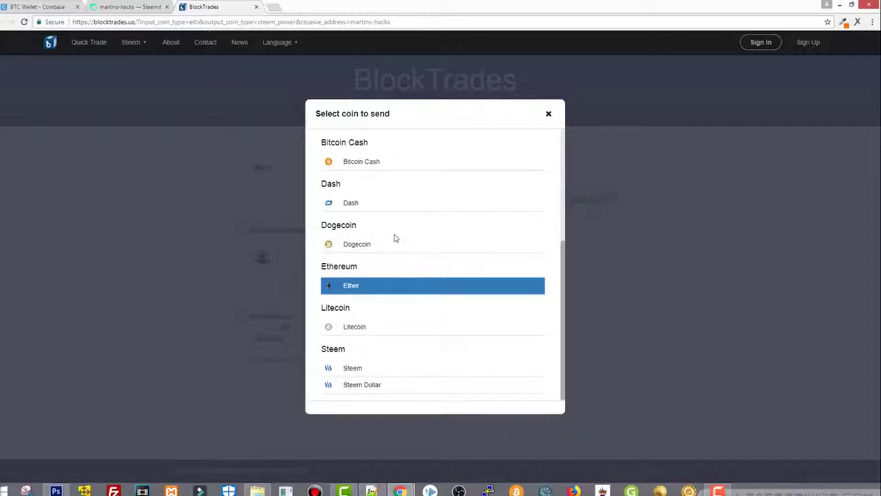
- Switch the send coin to Litecoin (1.0 LTC for ~36.718 SP) and paste the receiving Steem account name
left_click(364, 333)
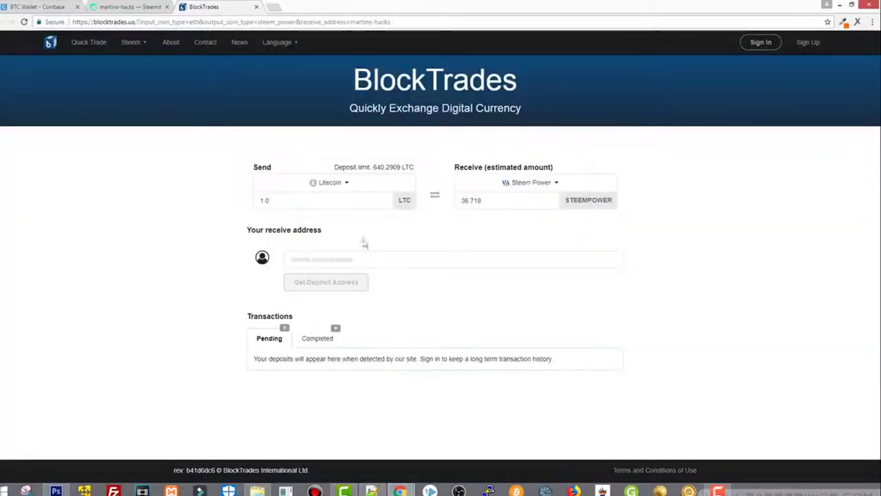
left_click(274, 200)
double_click(265, 200)
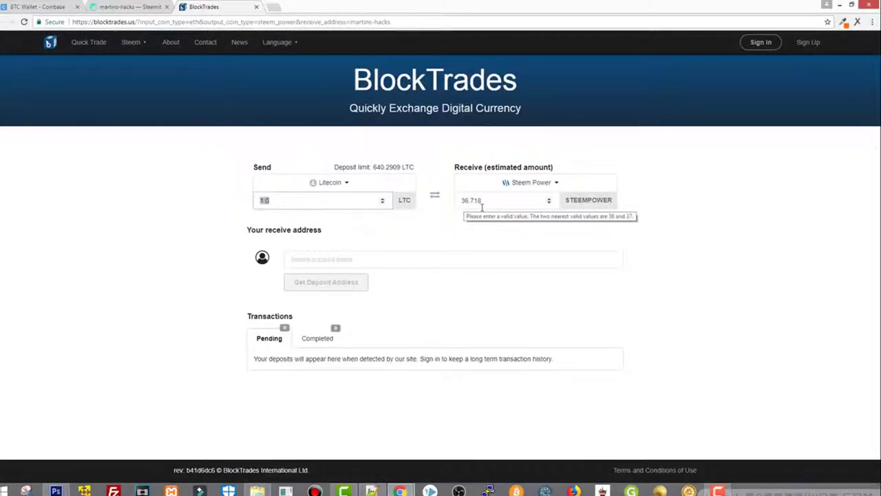
left_click(244, 232)
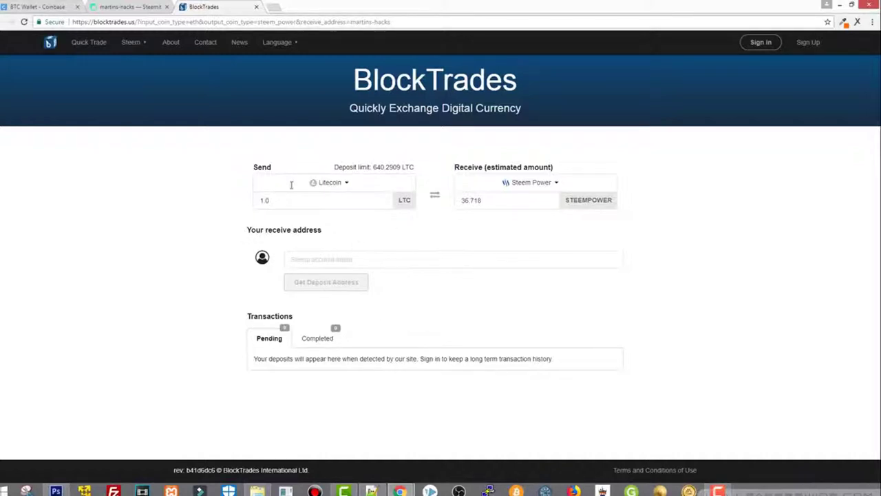
left_click_drag(271, 200, 254, 201)
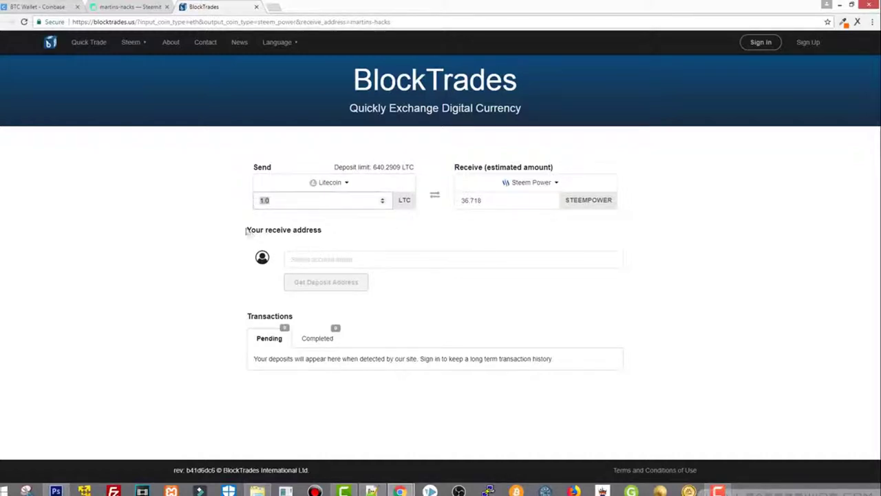
left_click(312, 262)
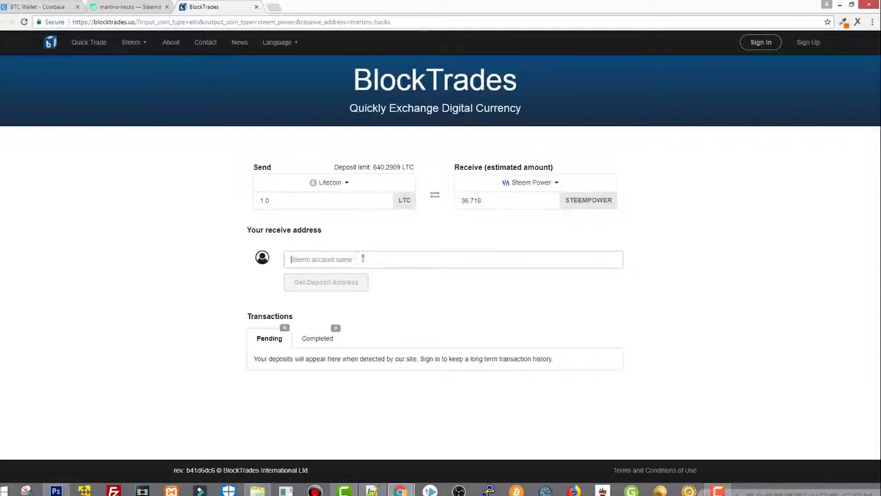
type("martins-hacks")
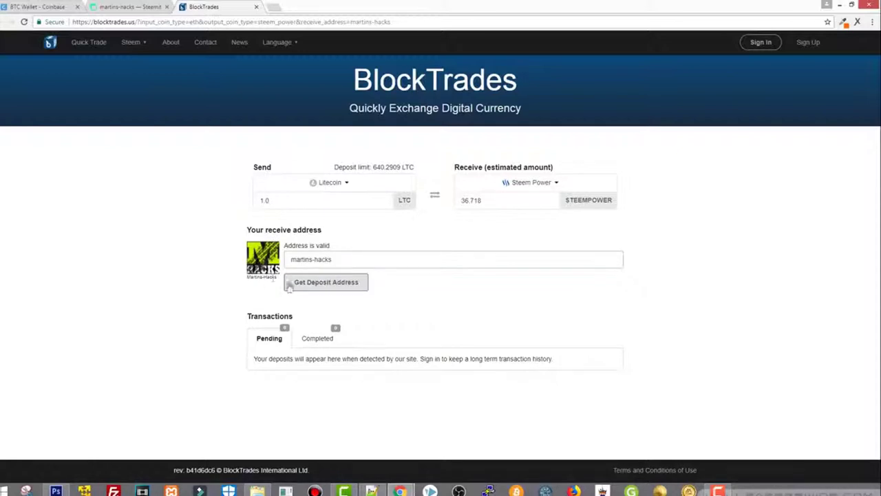
- Generate and copy the Litecoin deposit address, then return to Coinbase's accounts page
left_click(342, 287)
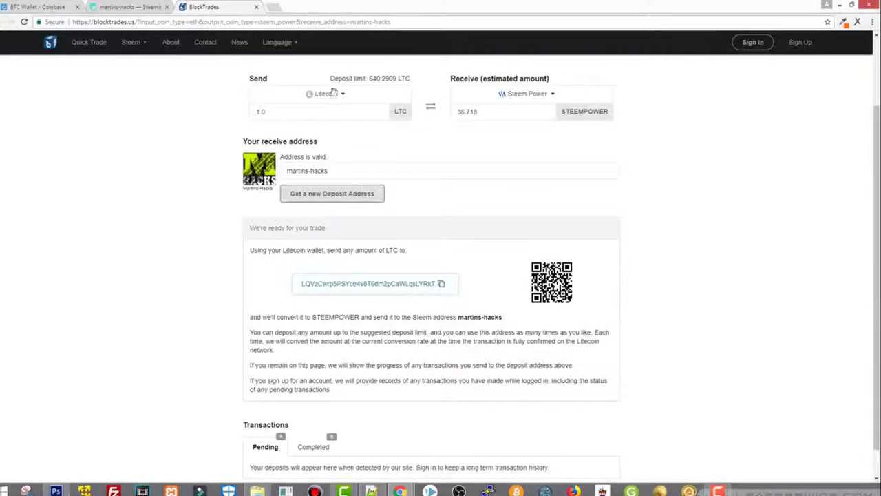
double_click(269, 113)
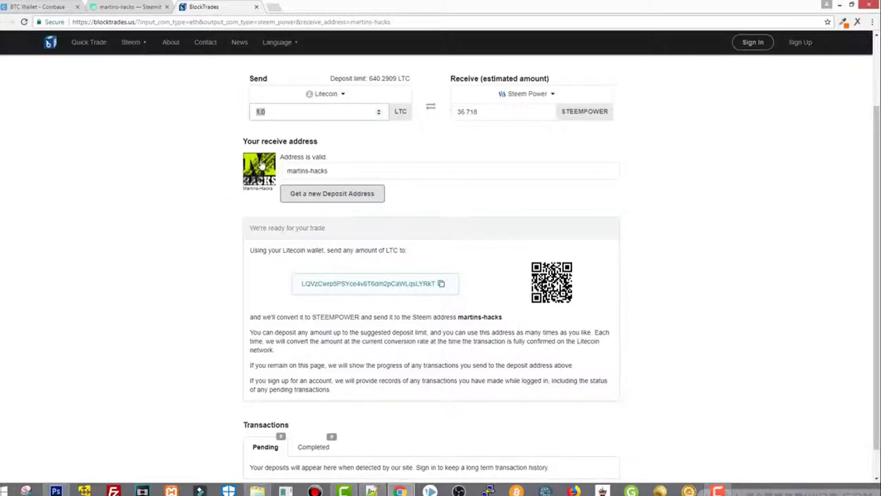
left_click_drag(286, 171, 329, 170)
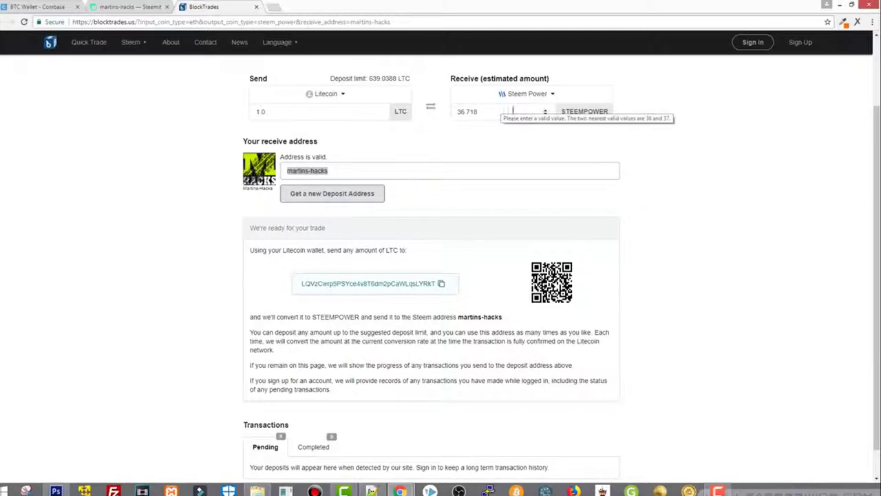
left_click_drag(301, 283, 438, 291)
key("ctrl+c")
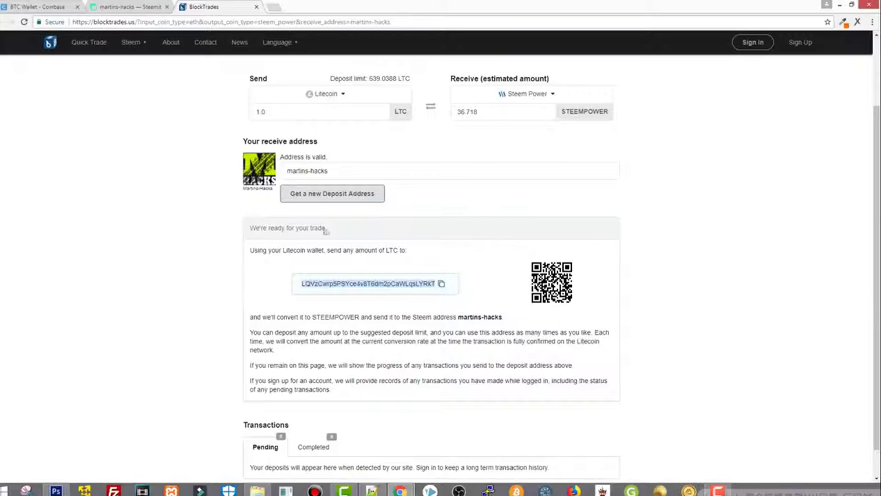
left_click(38, 7)
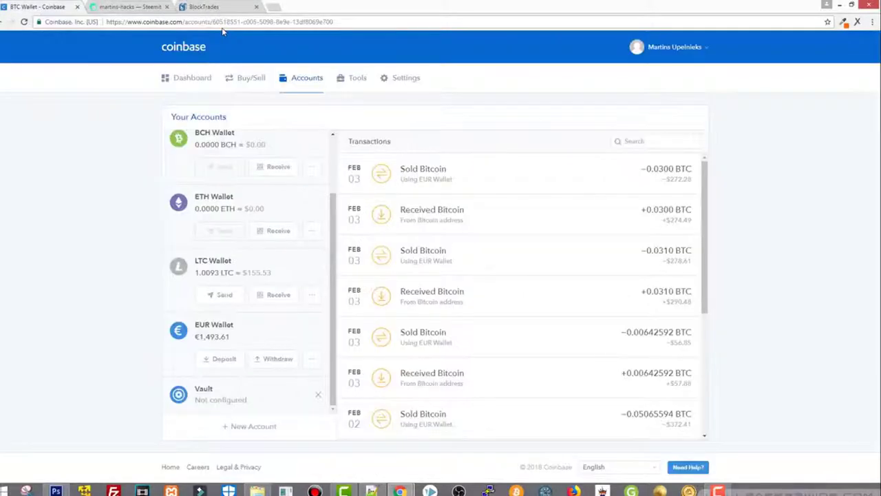
- Start a send of 1 LTC from the LTC Wallet to the pasted BlockTrades deposit address
left_click(227, 296)
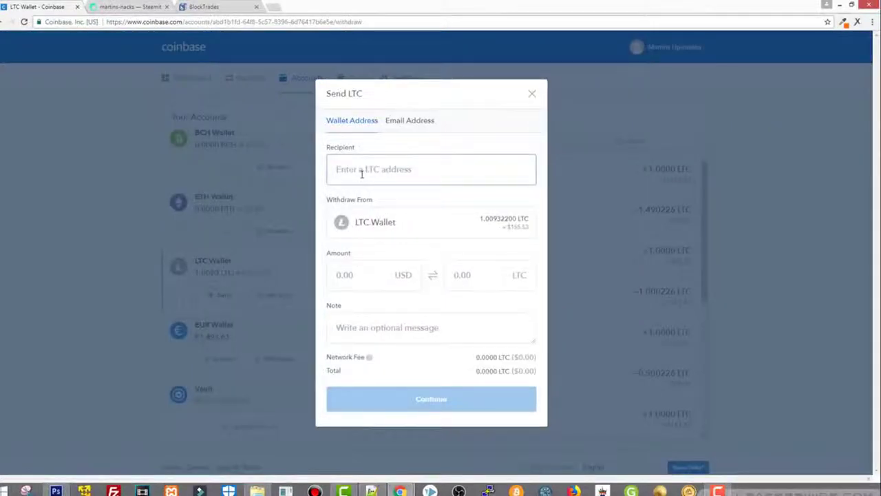
key("ctrl+v")
left_click(480, 281)
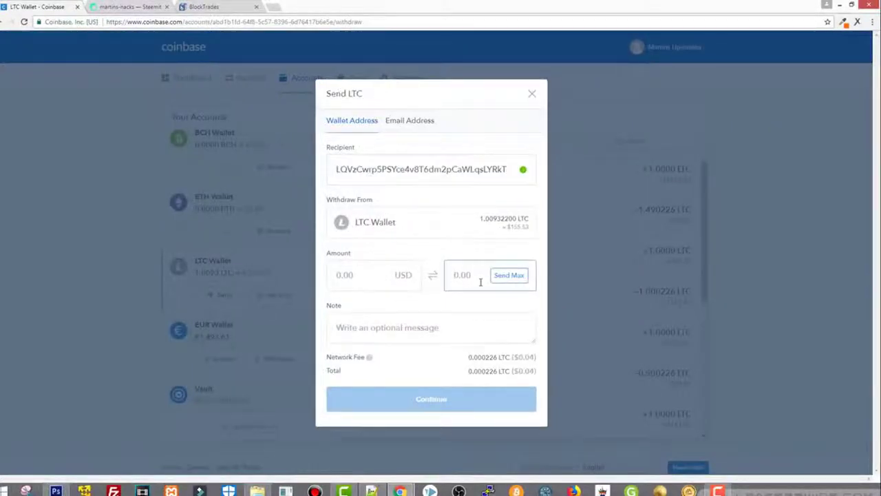
type("1")
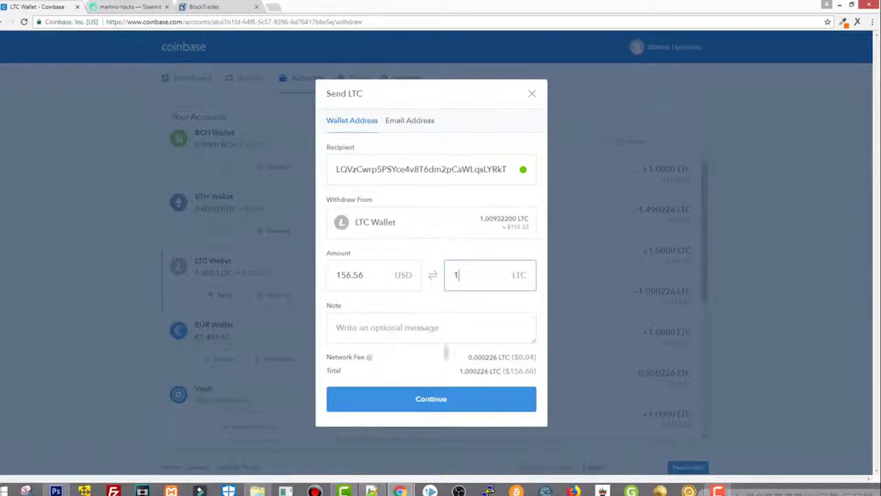
left_click(445, 399)
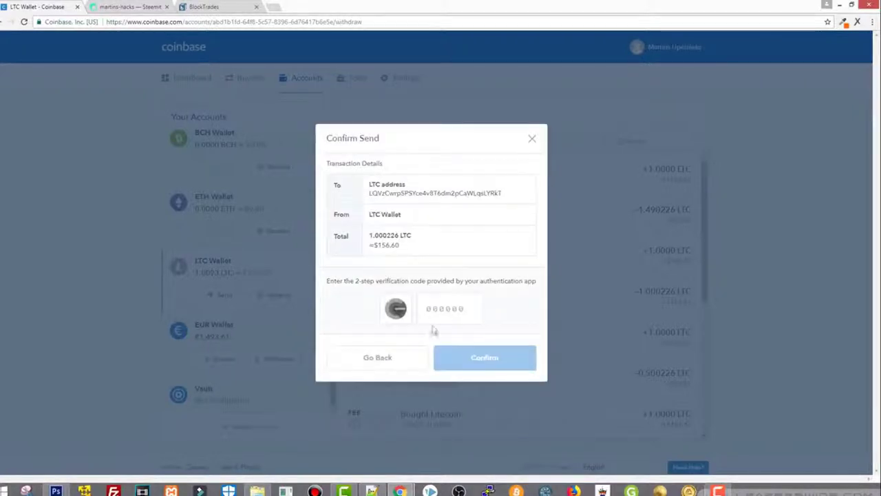
- Enter the 2-step verification code and confirm the 1 LTC send
left_click(441, 310)
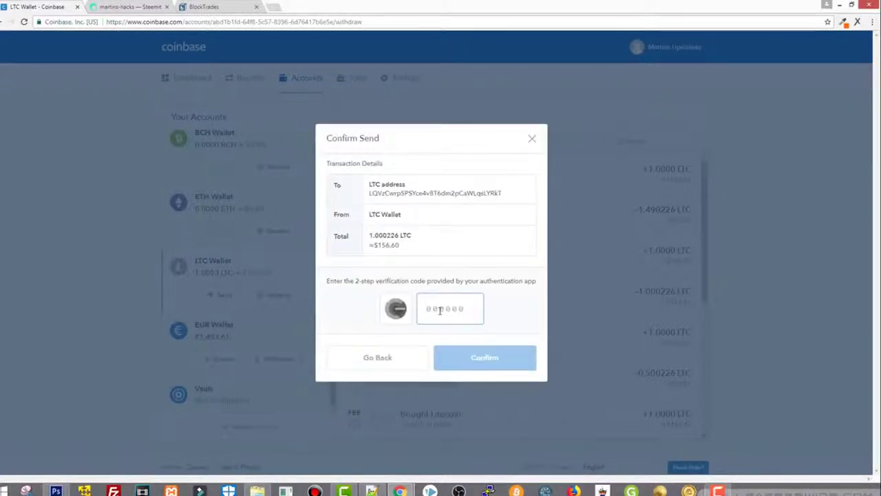
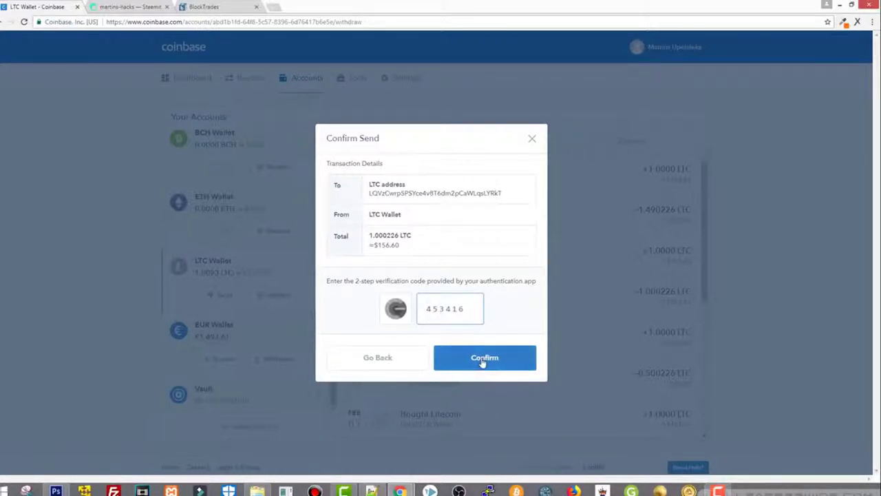
left_click(482, 363)
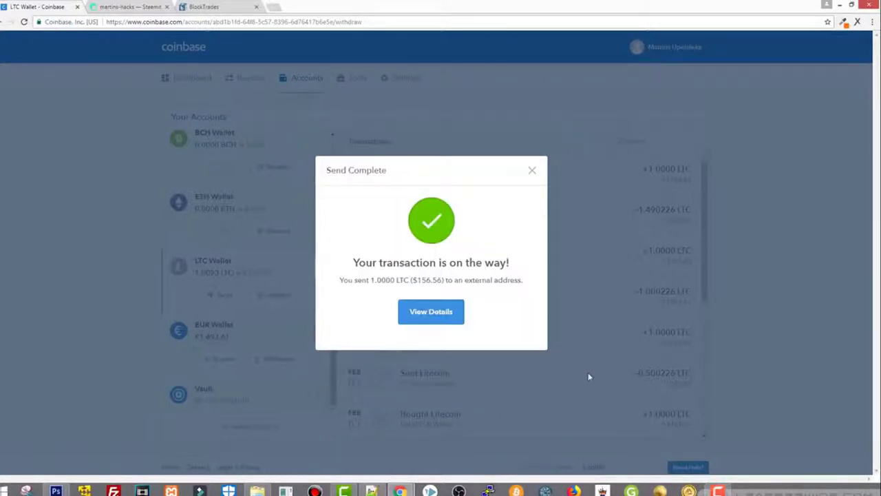
- Open the new Litecoin transaction on BlockCypher at 0/6 confirmations, then return to BlockTrades
left_click(439, 314)
left_click(507, 336)
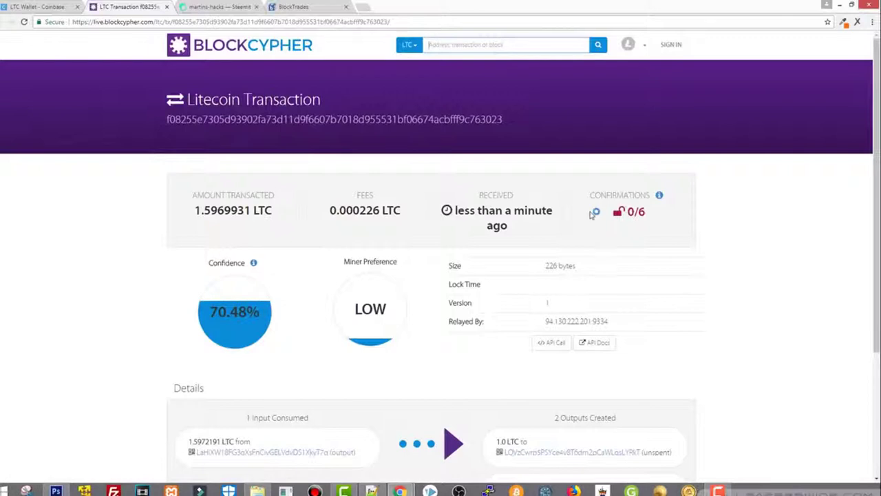
left_click_drag(627, 211, 646, 212)
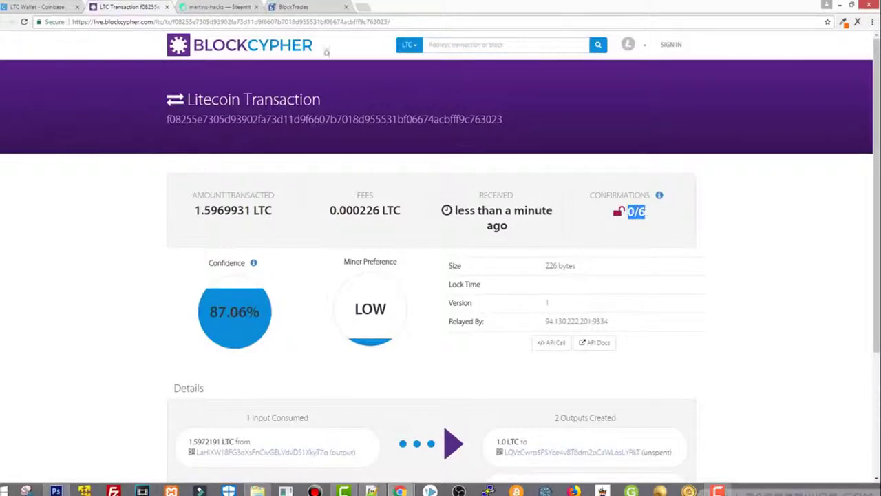
left_click(294, 8)
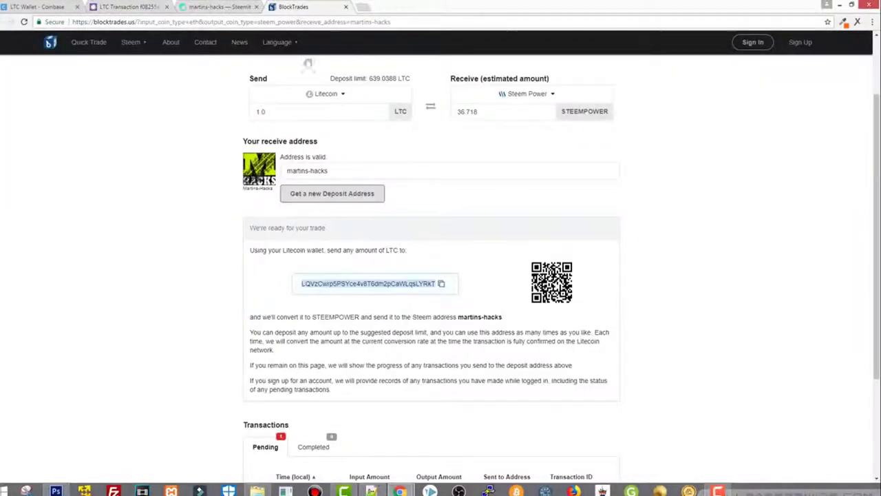
- Review the pending 1.0 LTC trade on BlockTrades, then switch back to the Steemit wallet
scroll(440, 206, "up", 2)
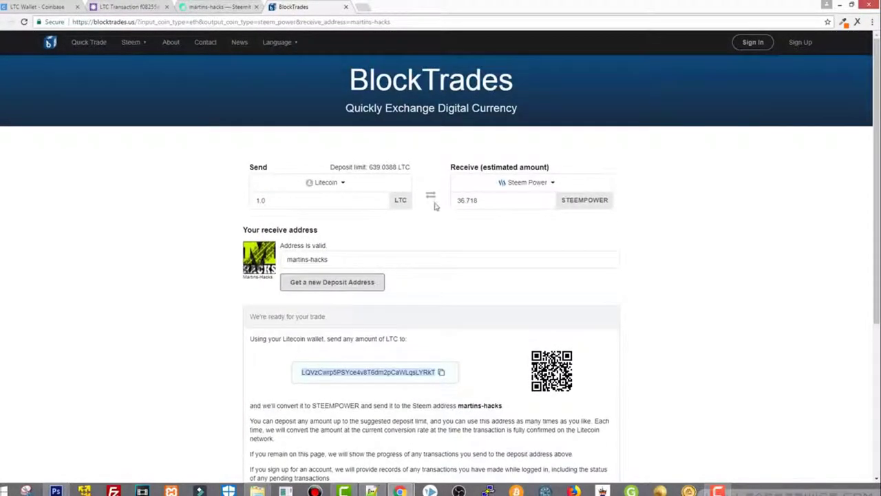
left_click(231, 7)
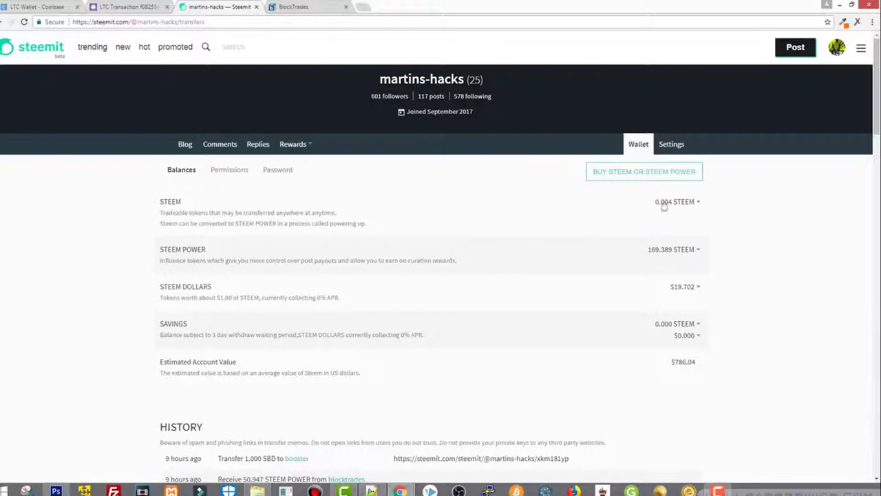
- Check the 0.004 STEEM, 169.389 Steem Power and $19.702 Steem Dollars balances, then view the Blog
left_click_drag(657, 202, 683, 214)
left_click(661, 257)
left_click_drag(661, 257, 688, 255)
left_click_drag(671, 287, 695, 293)
left_click(652, 257)
left_click_drag(648, 255, 679, 255)
left_click(649, 252)
left_click_drag(645, 255, 674, 256)
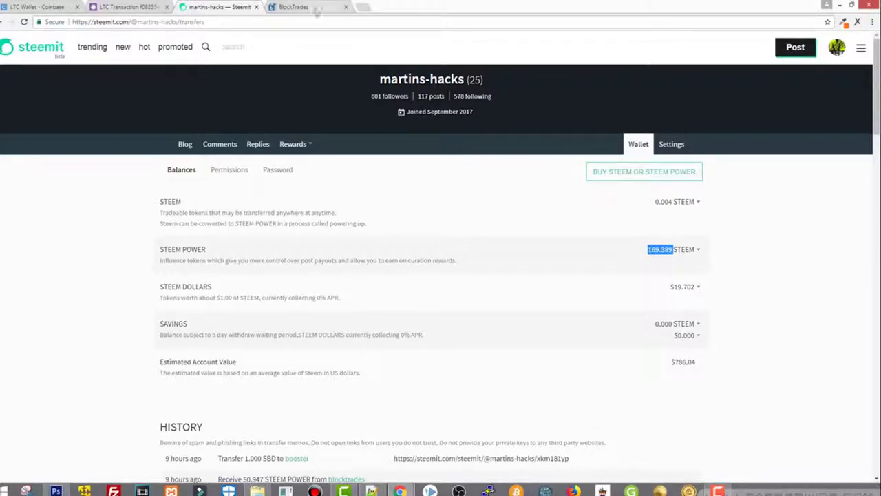
left_click(180, 146)
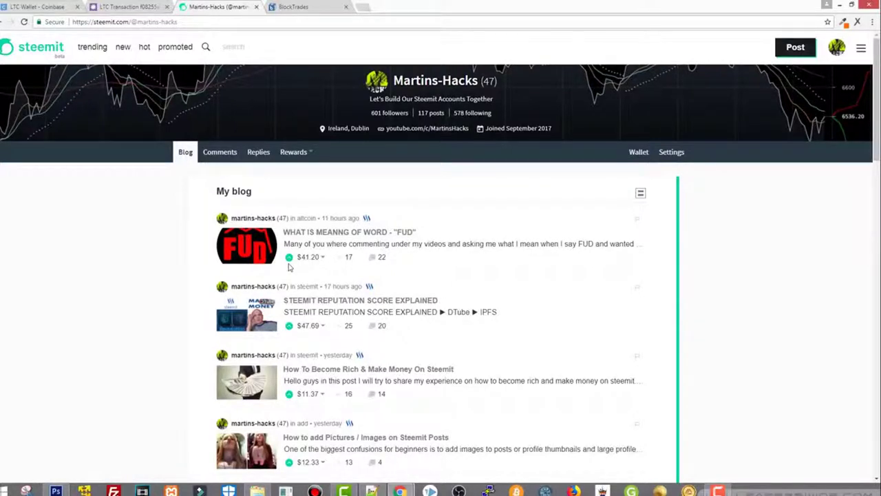
- Confirm the wallet's Steem Power now reads 205.809, then bring up the BlockCypher transaction tab
left_click(639, 153)
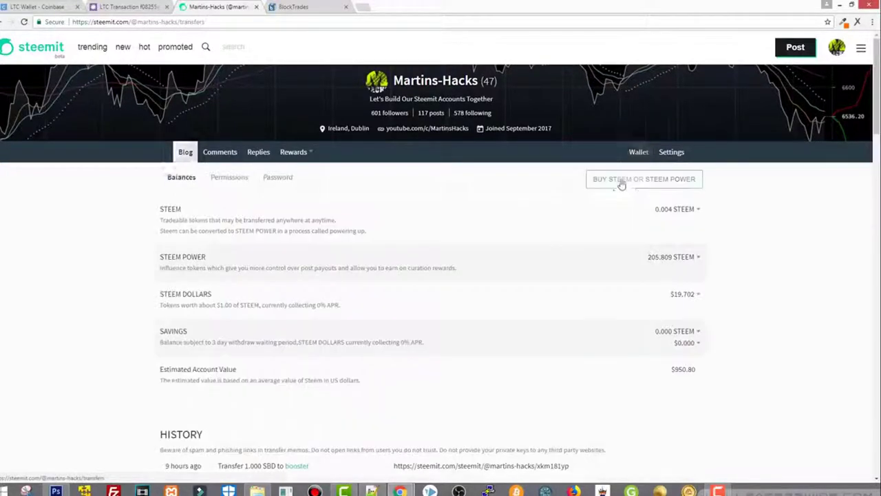
left_click_drag(643, 258, 678, 258)
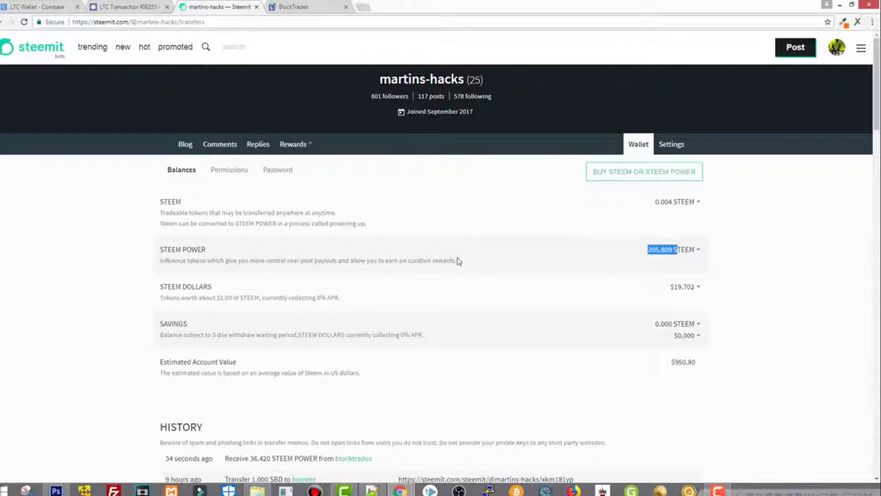
left_click(626, 260)
left_click(289, 10)
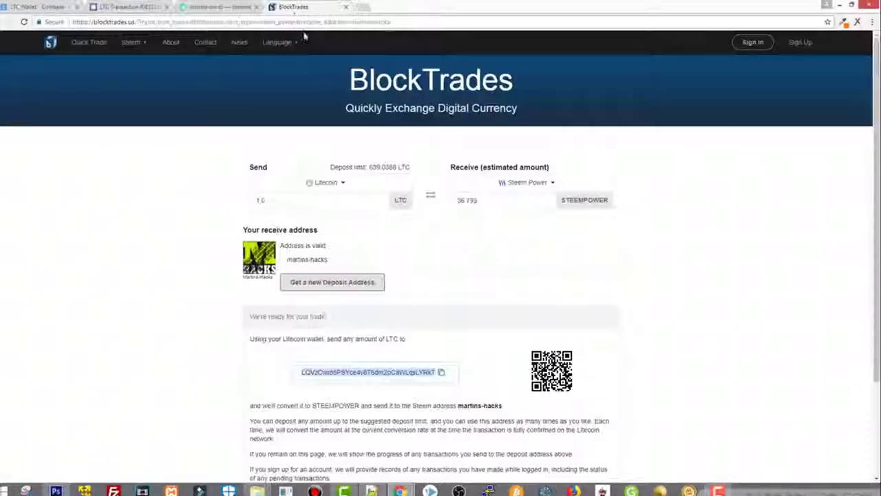
left_click(220, 7)
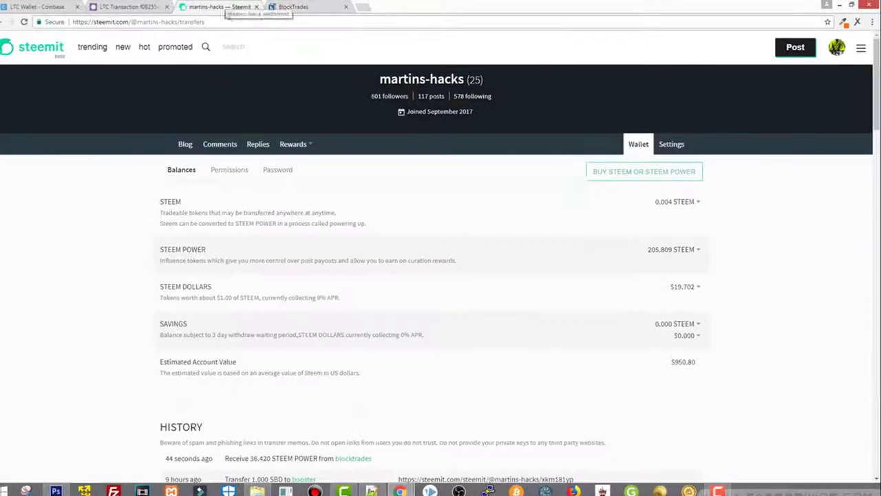
left_click_drag(647, 252, 676, 255)
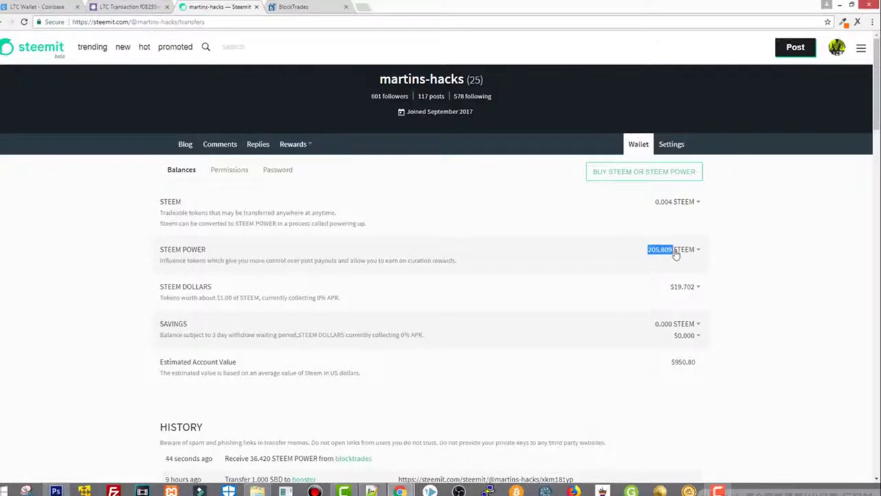
left_click(128, 6)
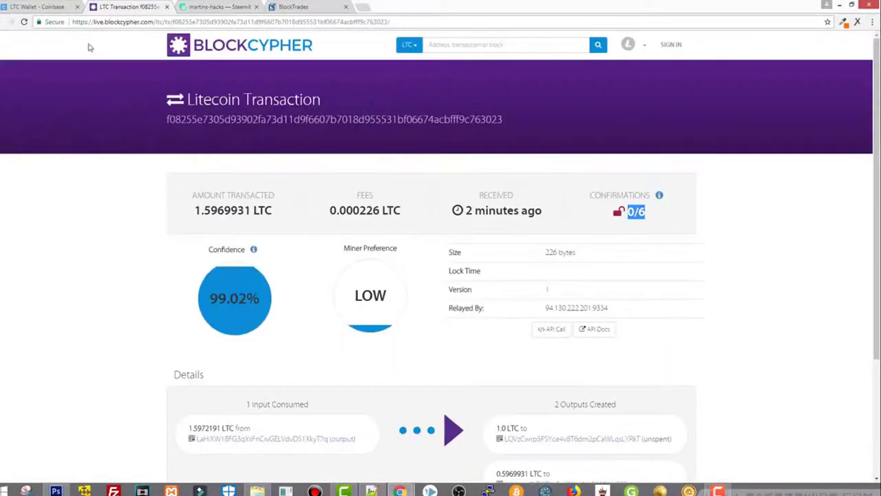
- Reload BlockCypher to see the Litecoin transaction at 1/6 confirmations, then return to Steemit
left_click(24, 22)
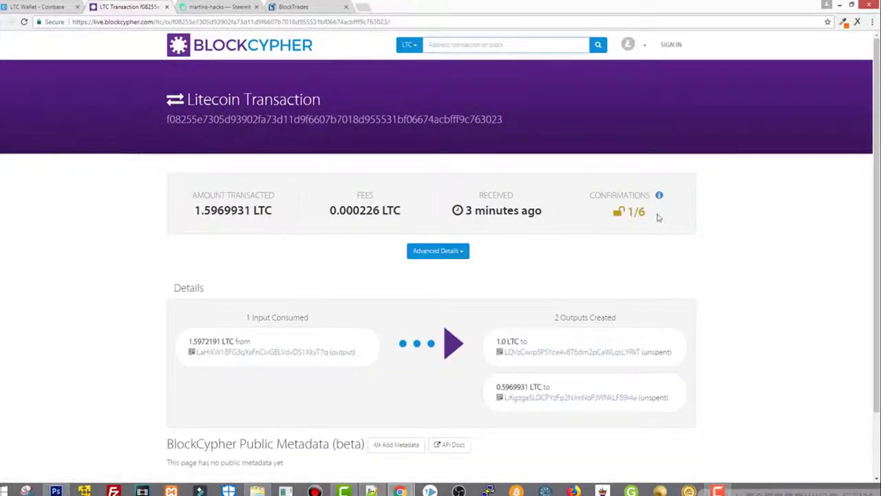
left_click_drag(636, 210, 590, 213)
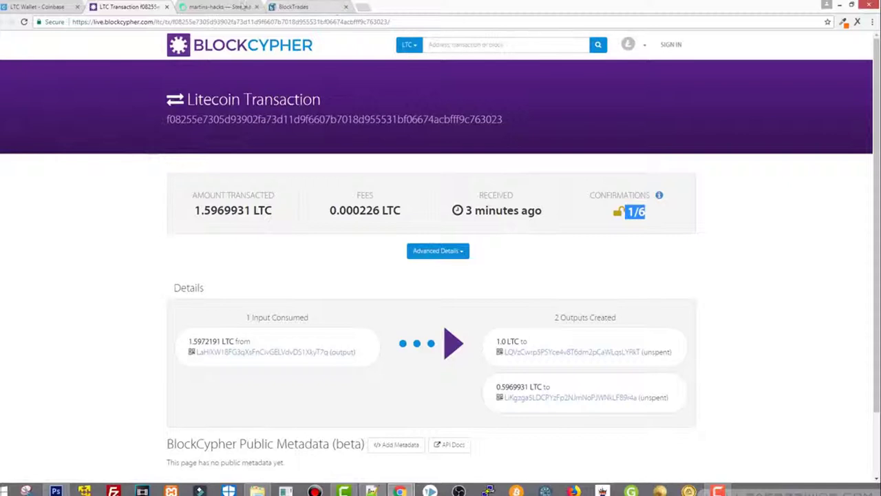
left_click(220, 7)
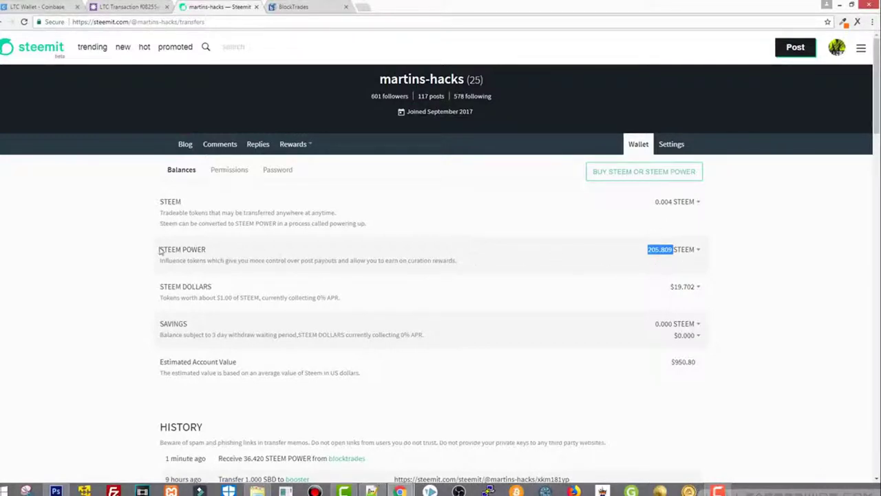
- Highlight the STEEM POWER, STEEM and STEEM DOLLARS wallet labels, then return to the BlockTrades exchange page
left_click_drag(159, 251, 207, 251)
left_click_drag(160, 201, 192, 205)
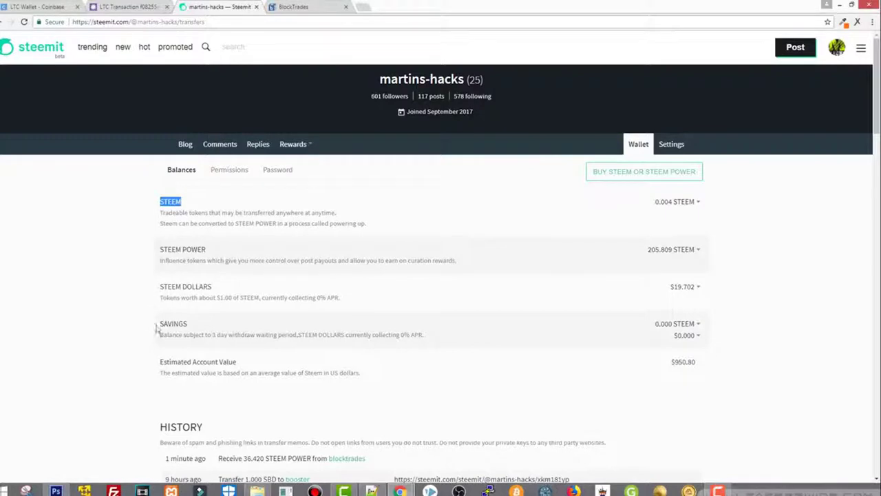
left_click_drag(160, 286, 221, 289)
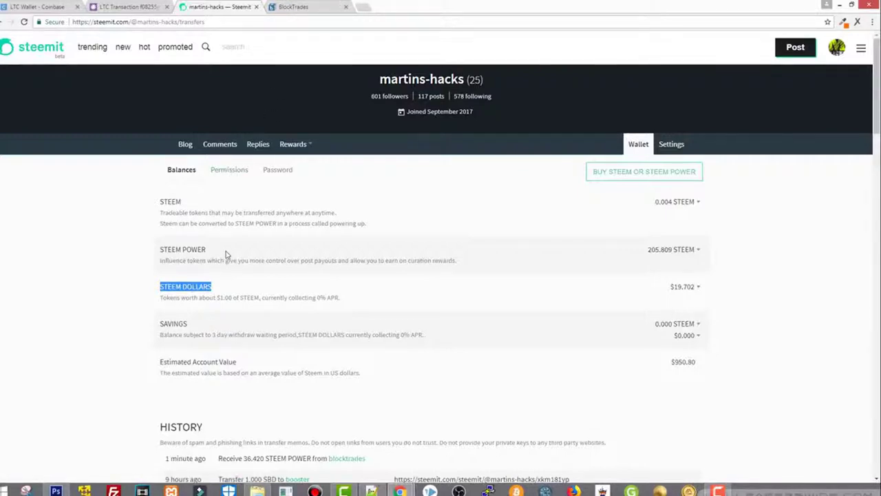
left_click(314, 7)
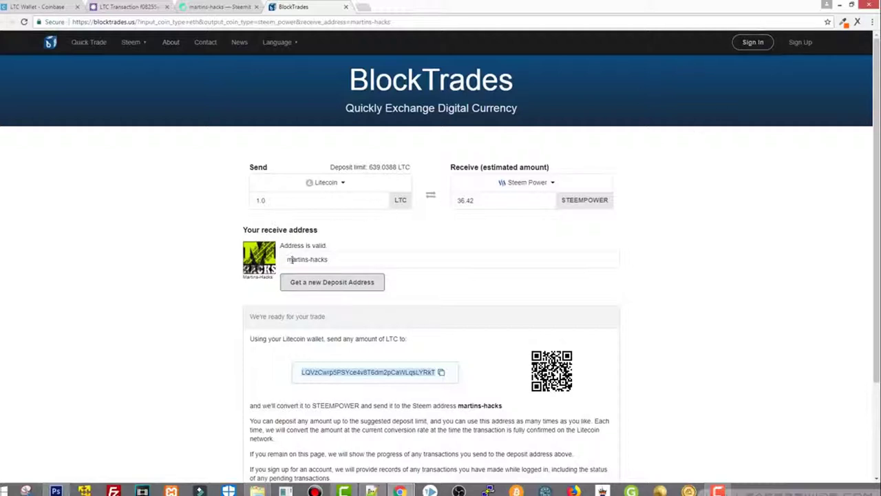
left_click(285, 259)
left_click_drag(284, 260, 330, 258)
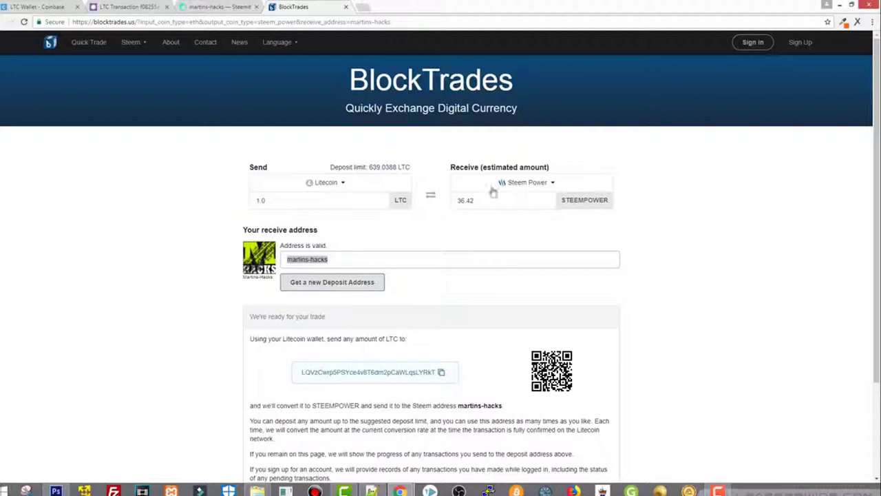
double_click(309, 205)
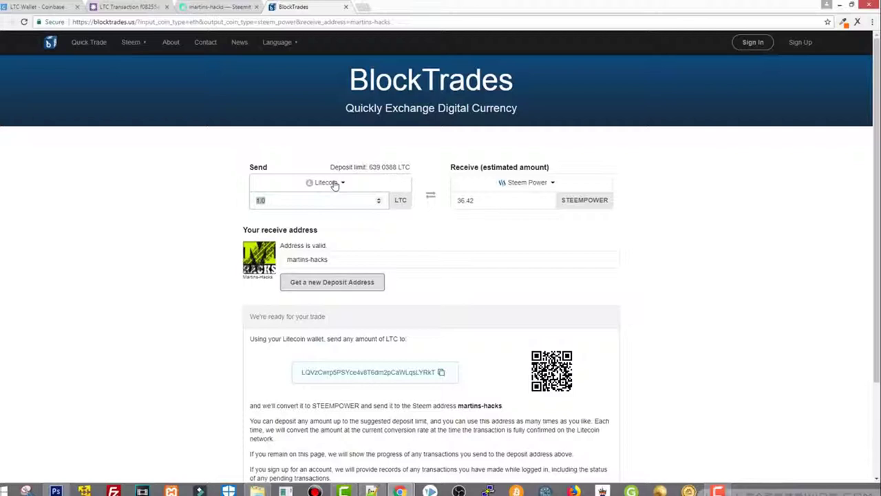
left_click_drag(475, 200, 455, 200)
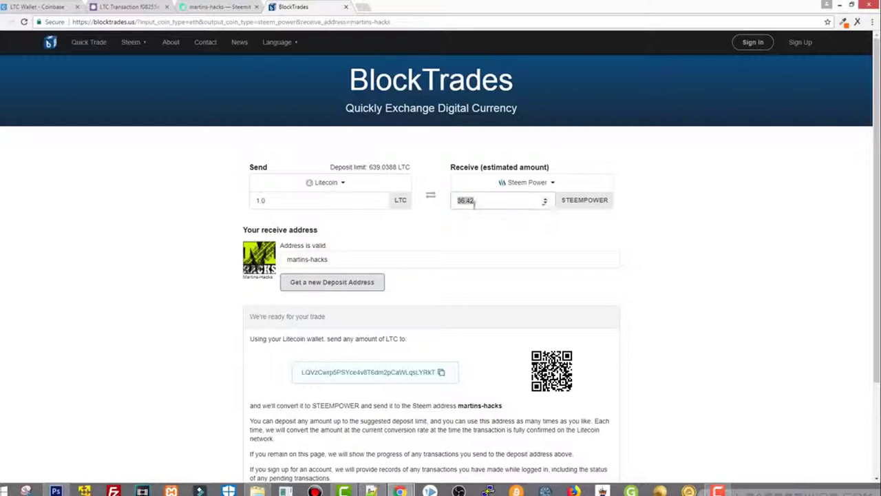